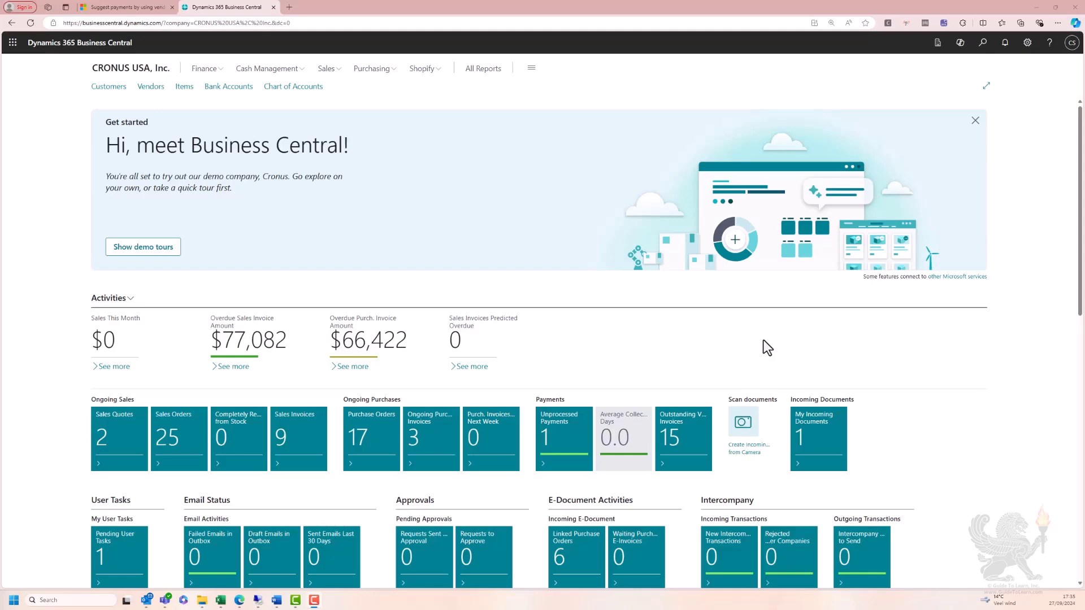
# - Open the Payment Journals page and switch it to the GENERAL batch
pyautogui.click(981, 46)
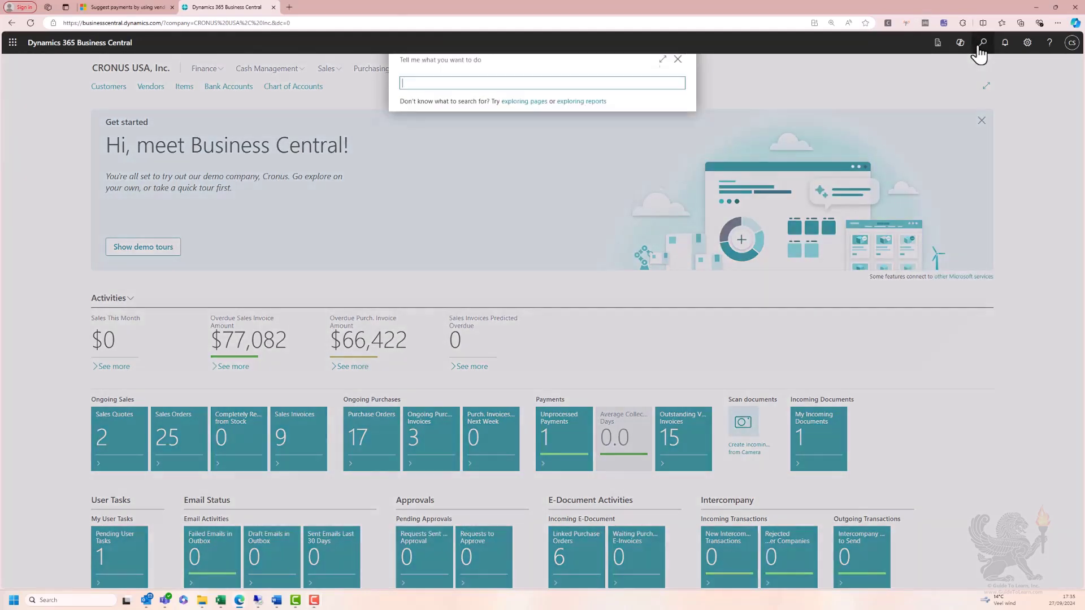
pyautogui.write('paym journ')
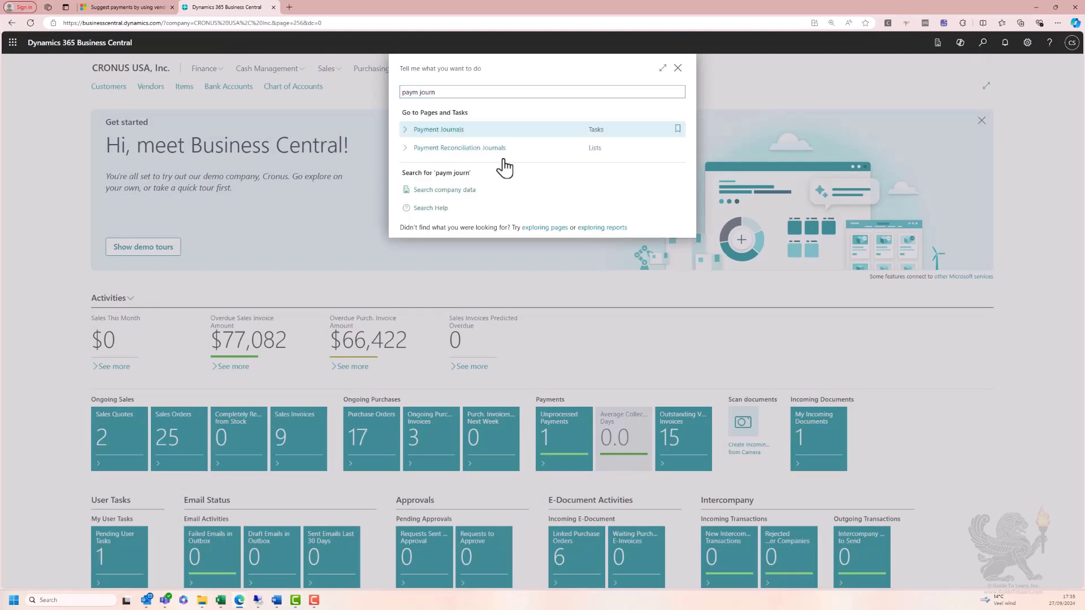
pyautogui.press('Return')
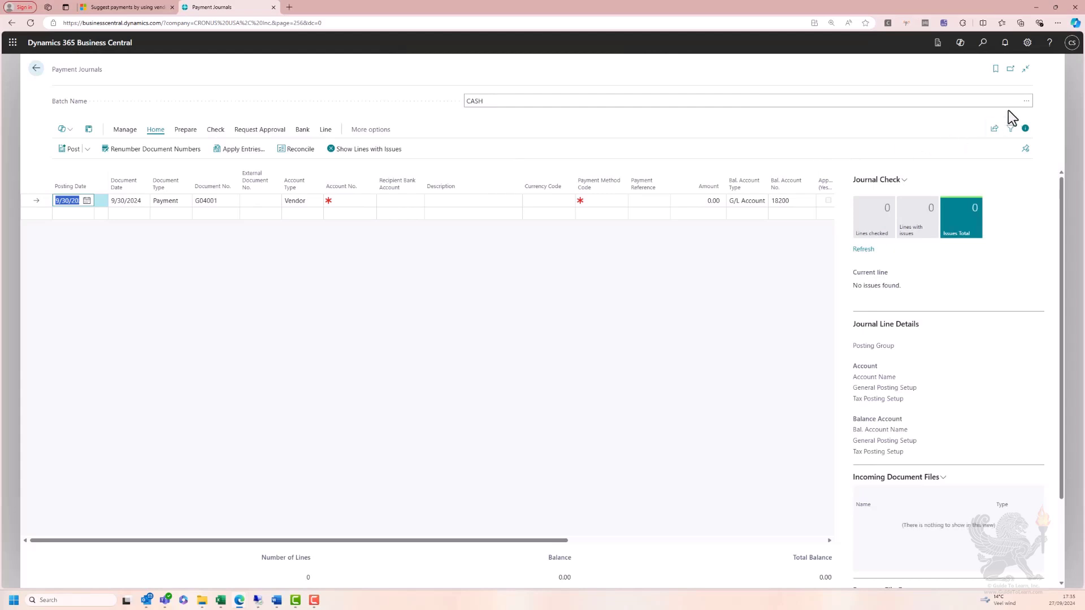
pyautogui.click(1027, 102)
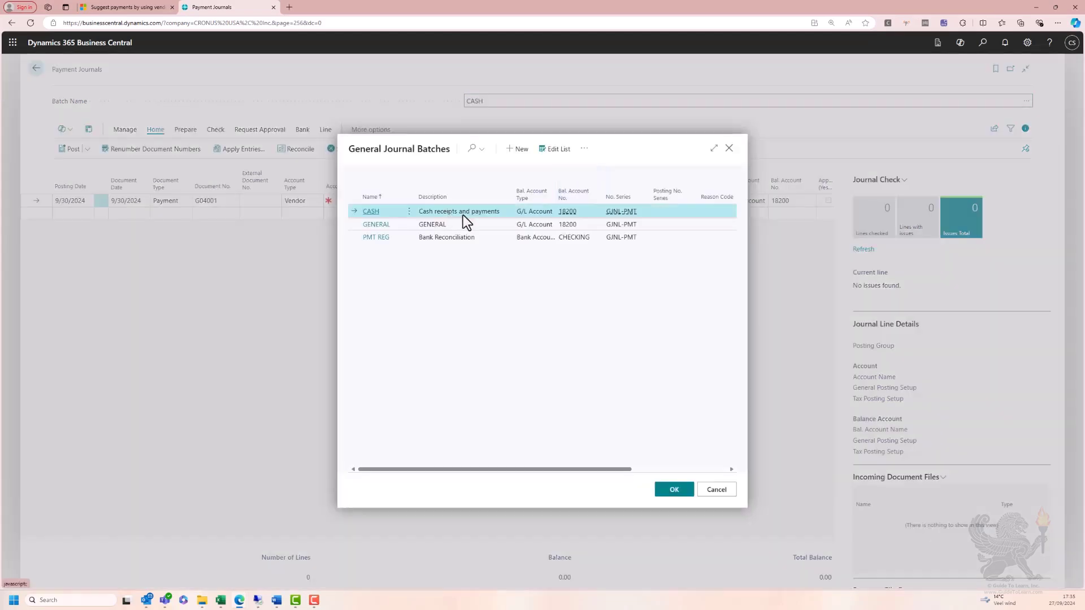
pyautogui.click(461, 228)
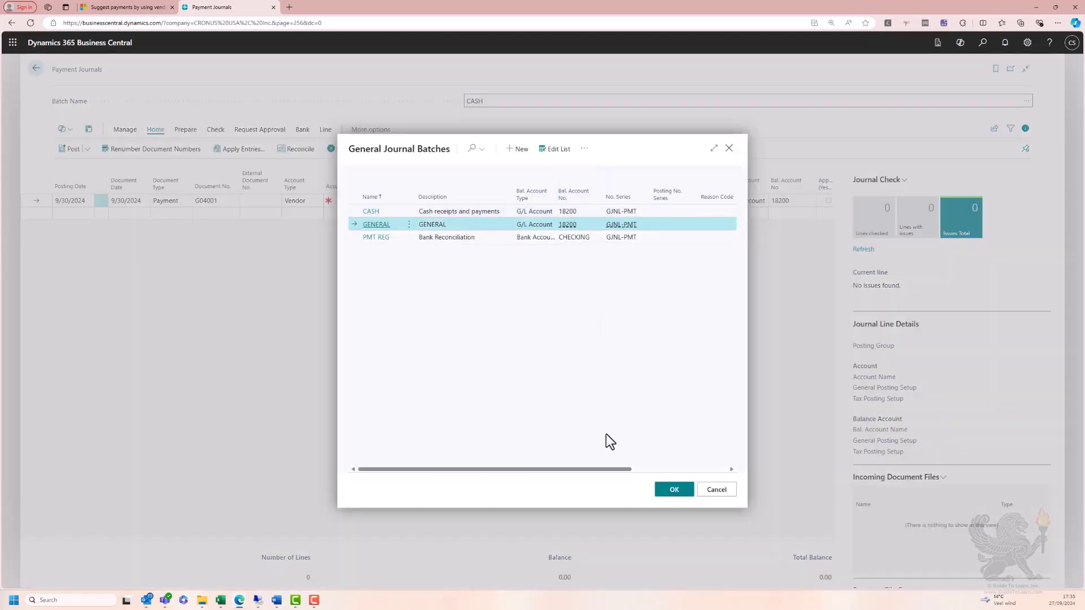
pyautogui.click(674, 490)
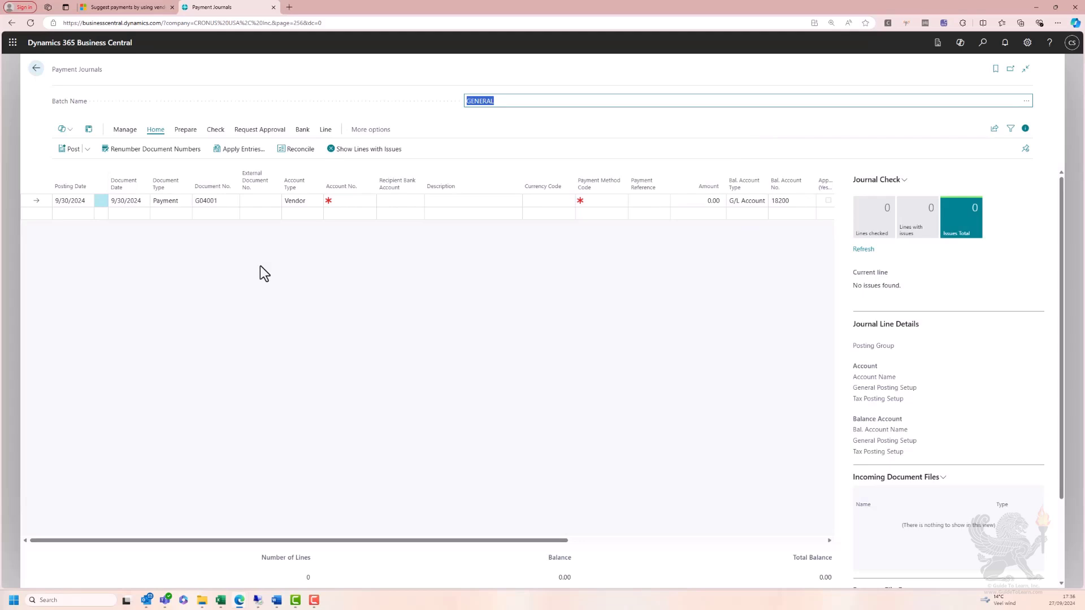
# - Run Suggest Vendor Payments on the GENERAL batch, keeping the preset options, and look across the suggested lines
pyautogui.click(186, 131)
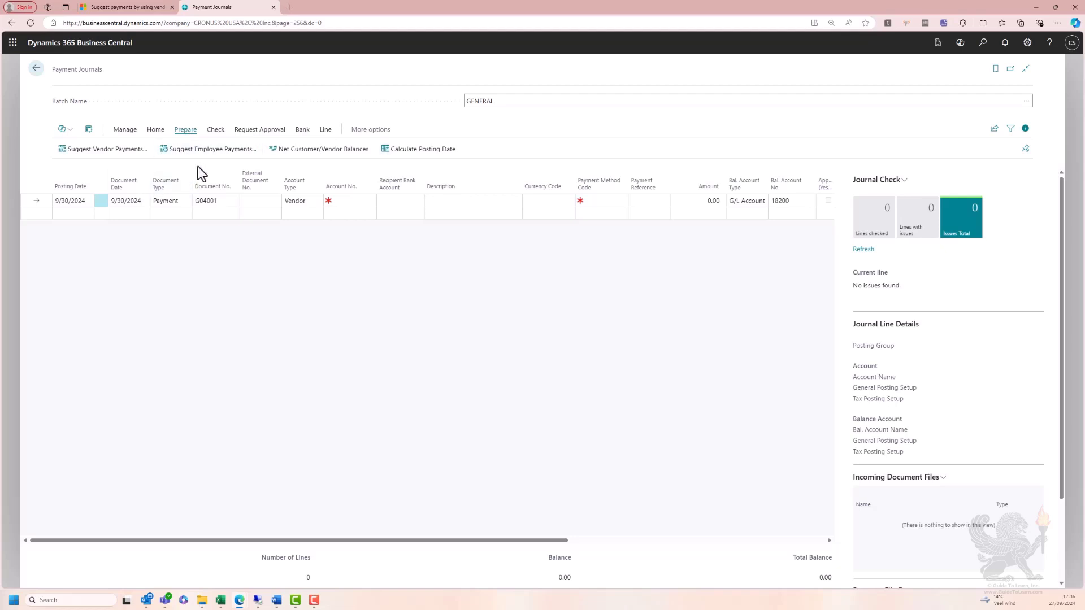
pyautogui.click(99, 150)
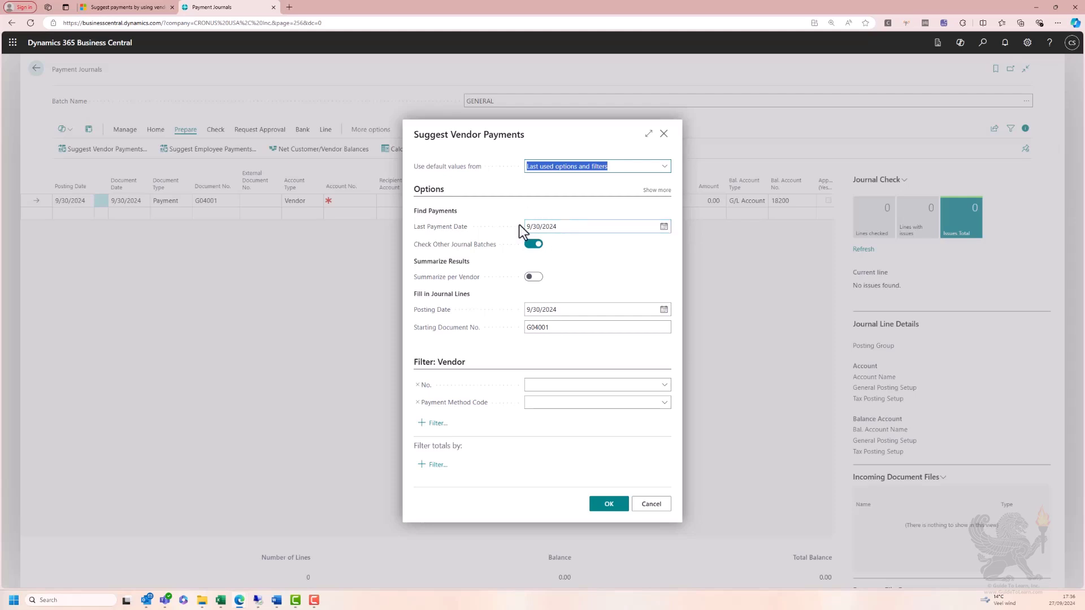
pyautogui.click(596, 512)
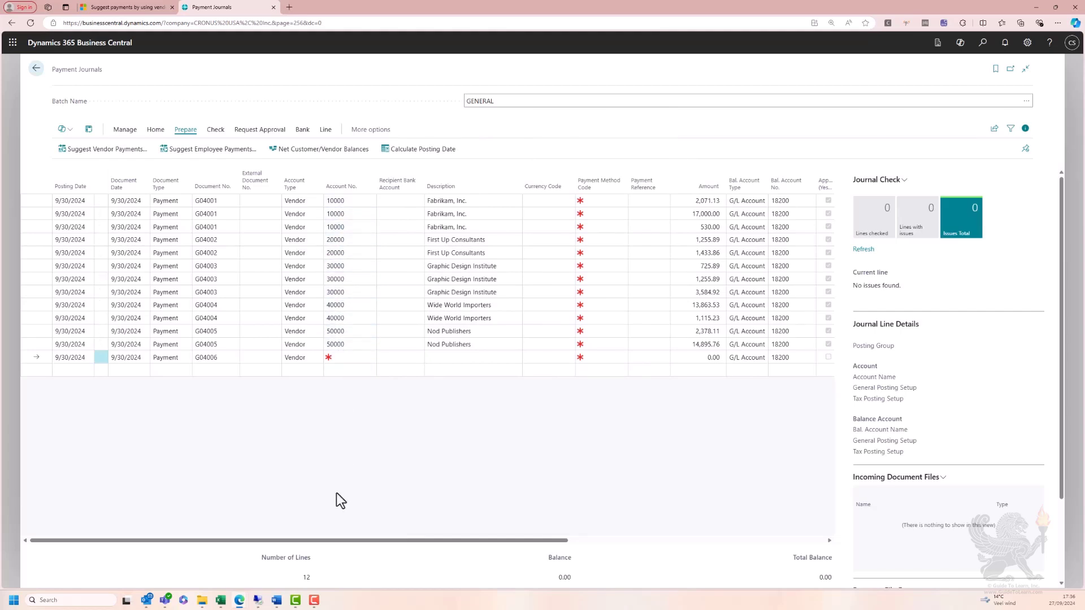
pyautogui.moveTo(320, 541); pyautogui.dragTo(412, 551)
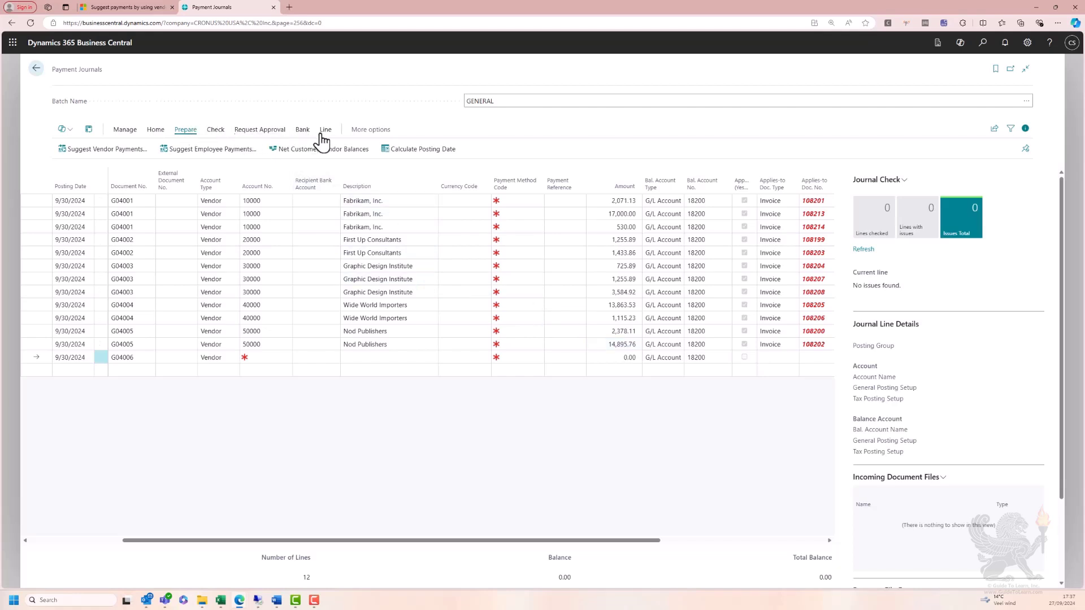
# - Preview the Payment Journal test report for the GENERAL batch, enlarge it to check the lines and total, and close it
pyautogui.click(155, 131)
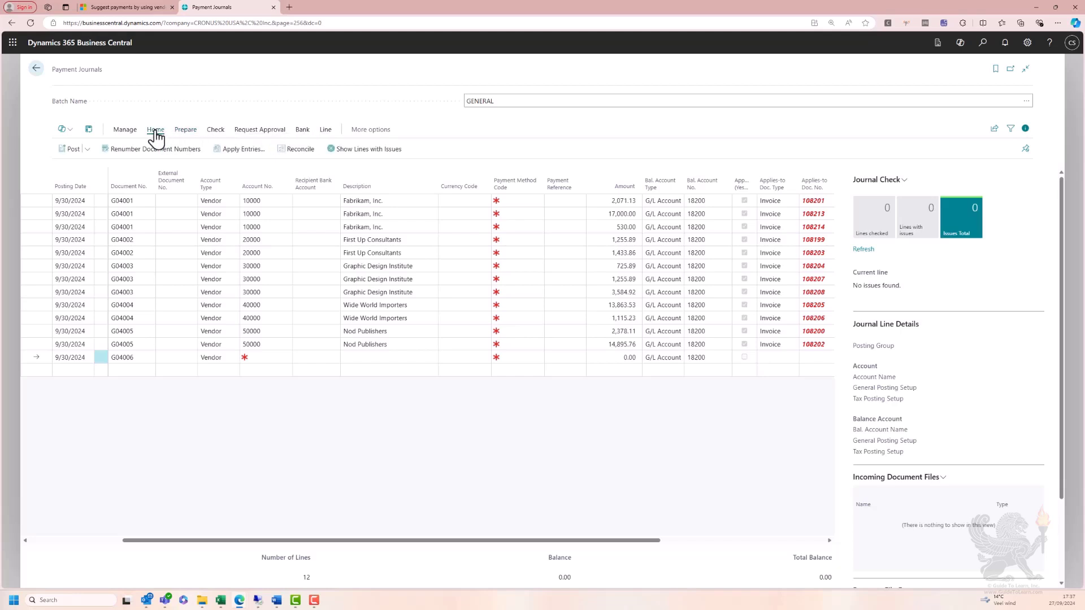
pyautogui.click(89, 149)
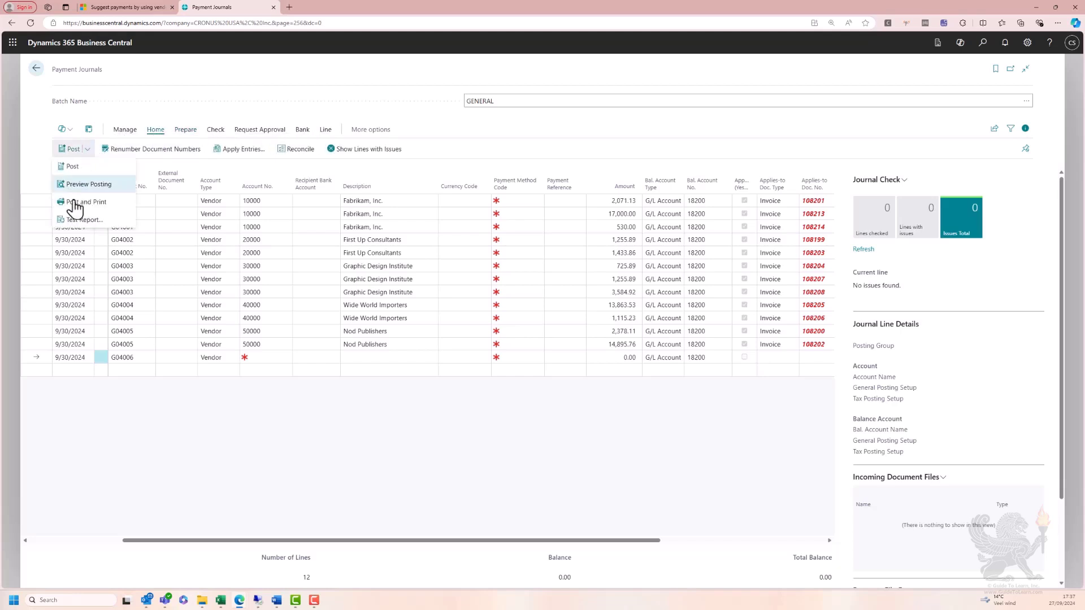
pyautogui.click(108, 225)
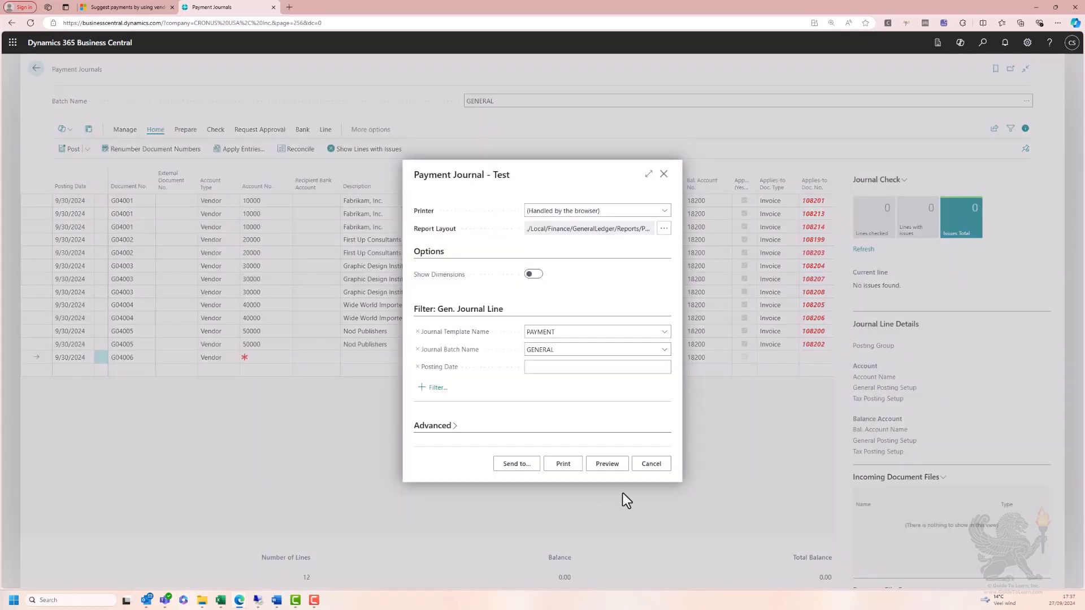
pyautogui.click(606, 471)
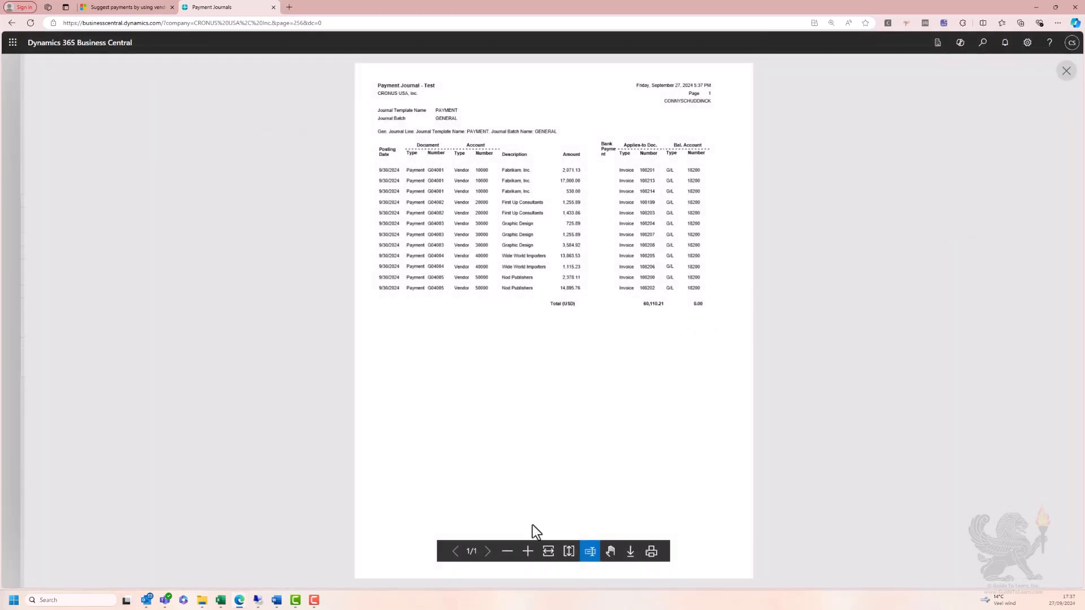
pyautogui.click(527, 551)
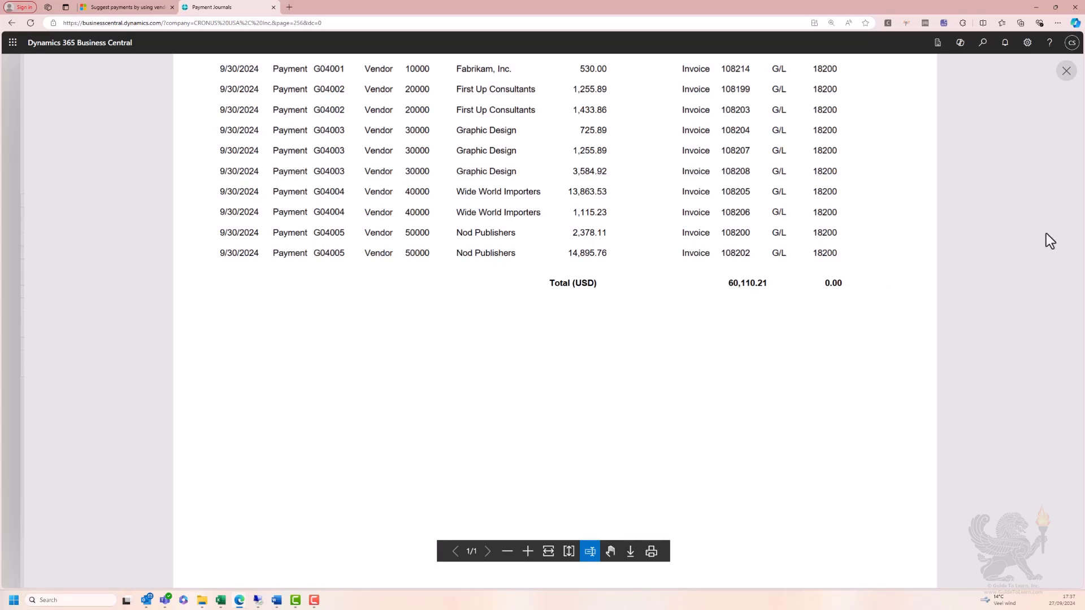
pyautogui.click(1070, 73)
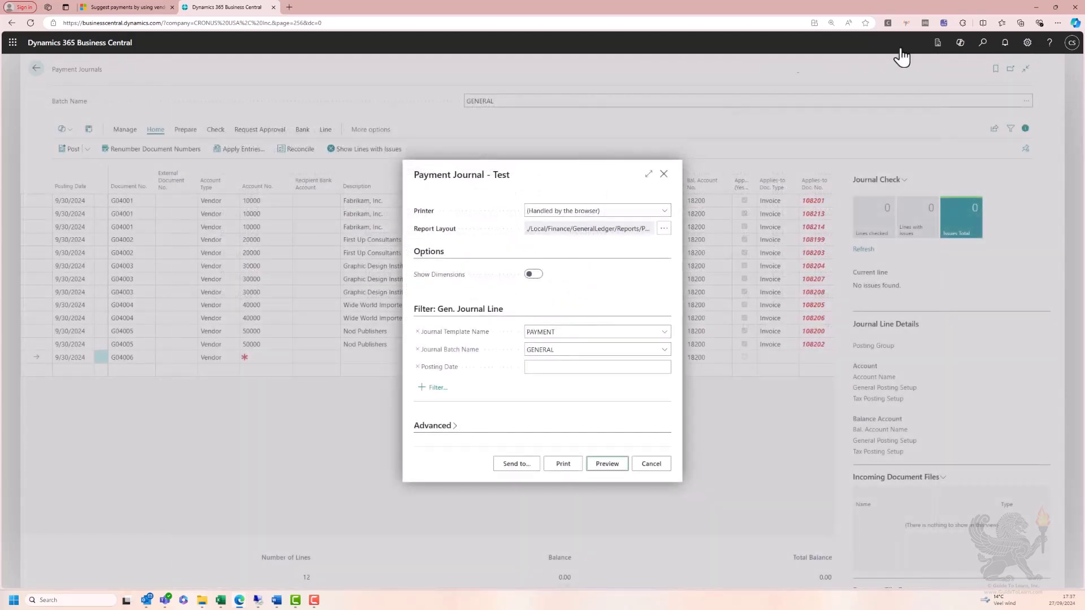
pyautogui.click(664, 176)
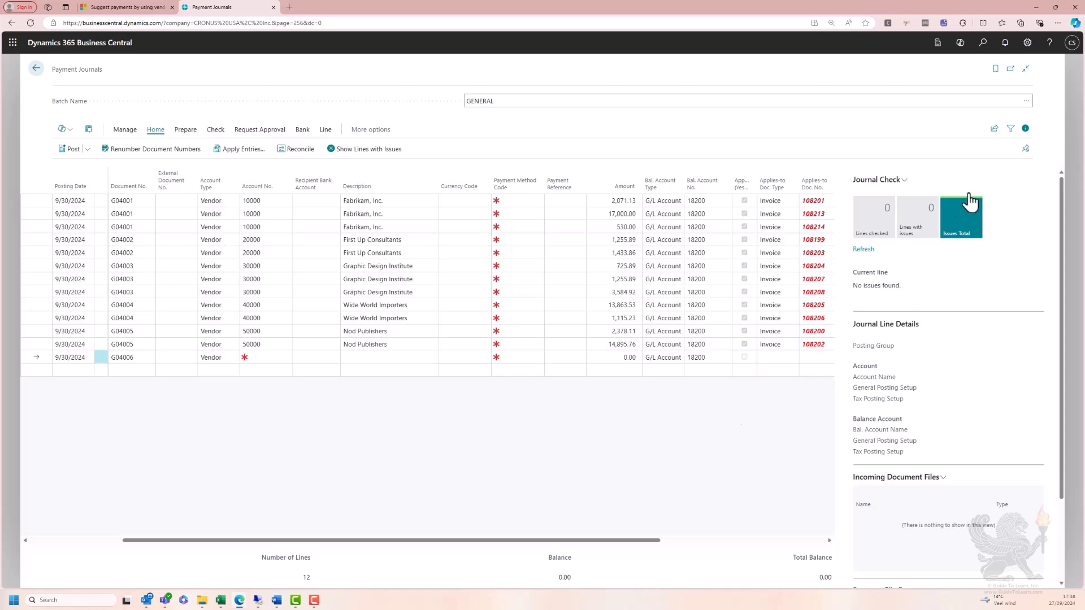
# - Examine the payment priority on the vendor cards of Fabrikam, First Up Consultants and Graphic Design Institute, and return to the payment journal
pyautogui.click(984, 43)
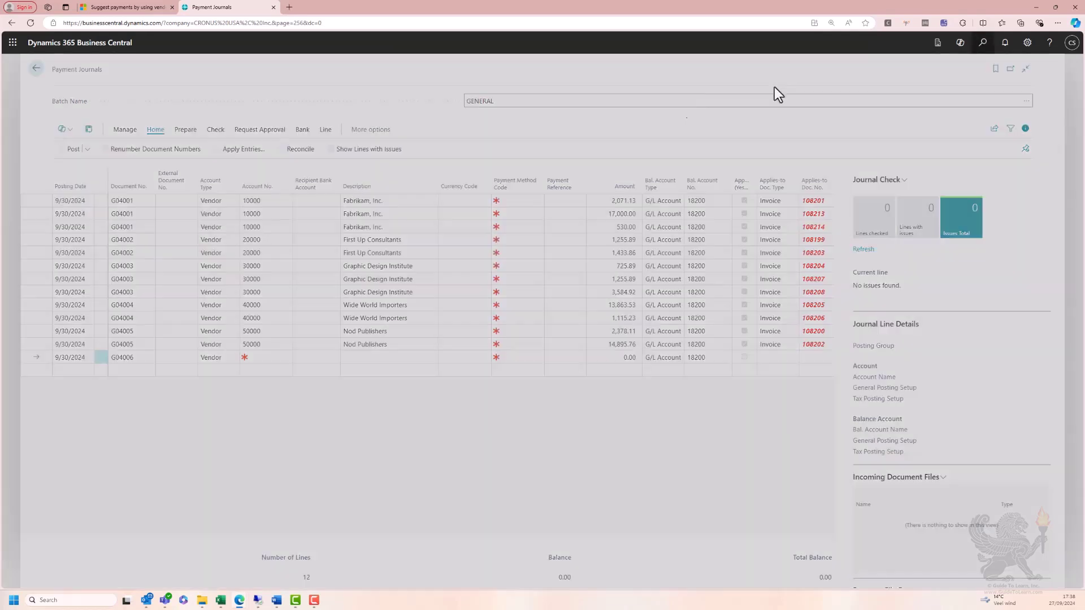
pyautogui.write('vendor')
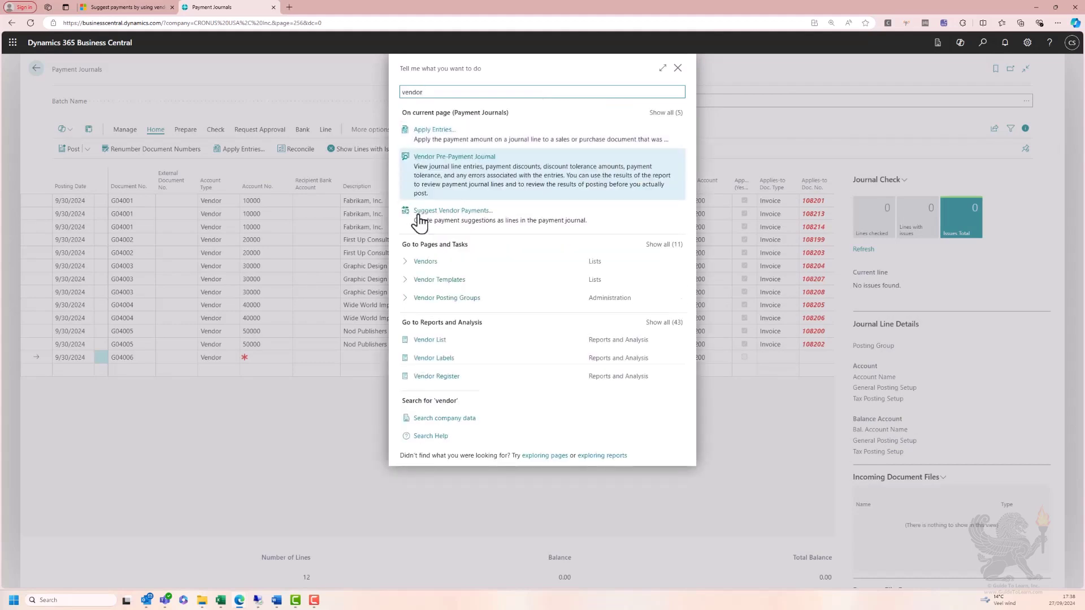
pyautogui.click(426, 240)
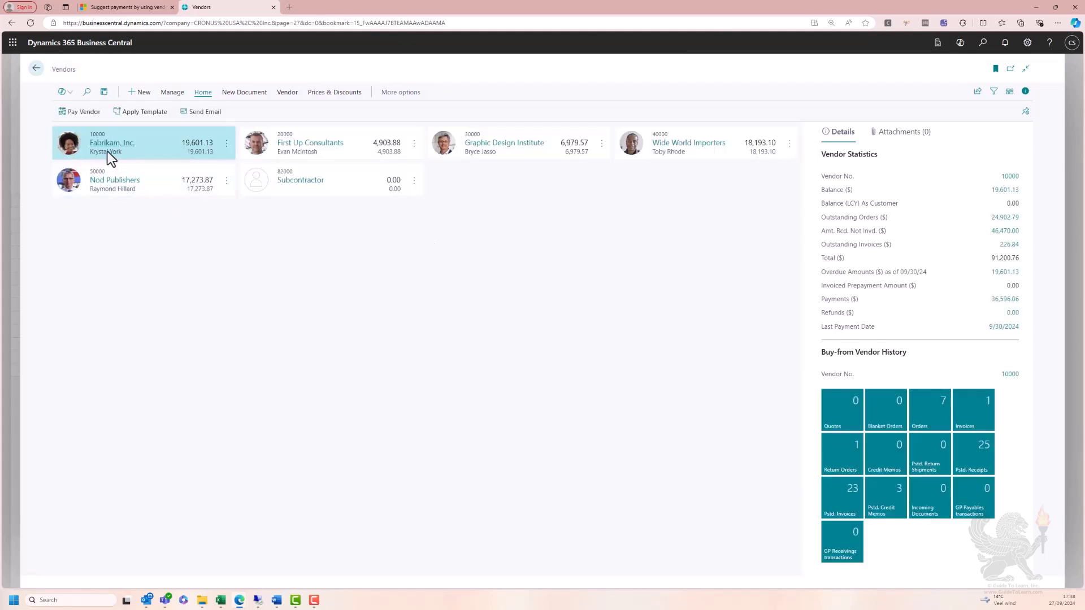
pyautogui.click(109, 144)
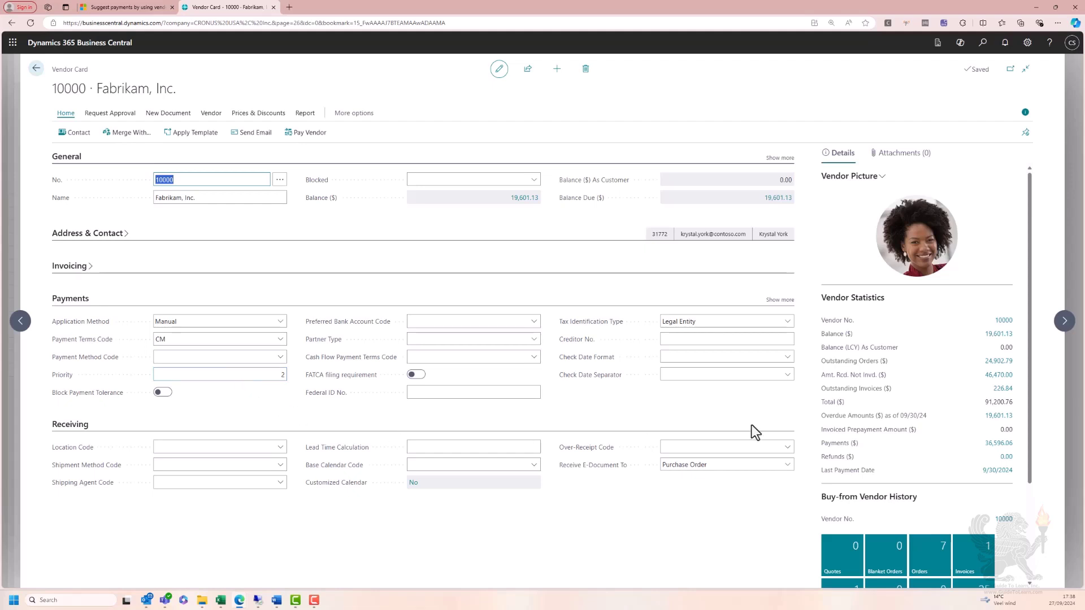
pyautogui.click(1062, 325)
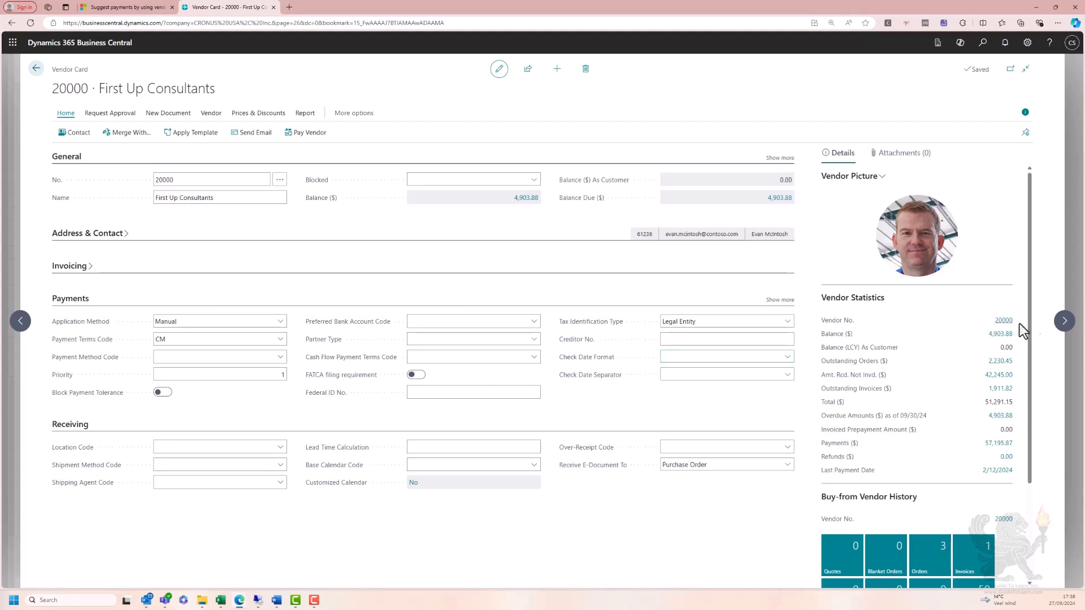
pyautogui.click(1065, 321)
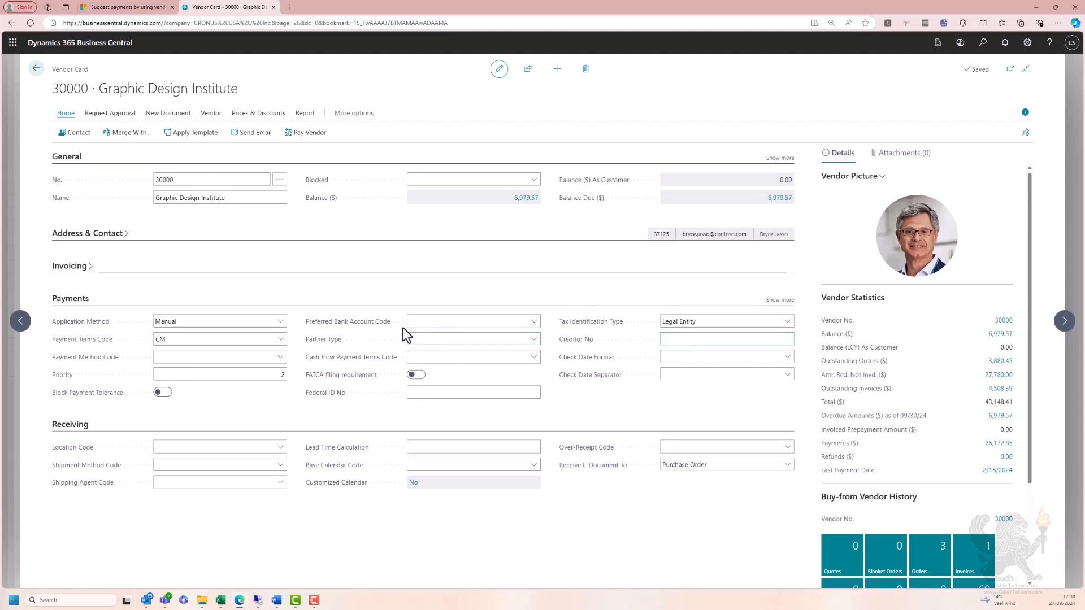
pyautogui.press('Escape')
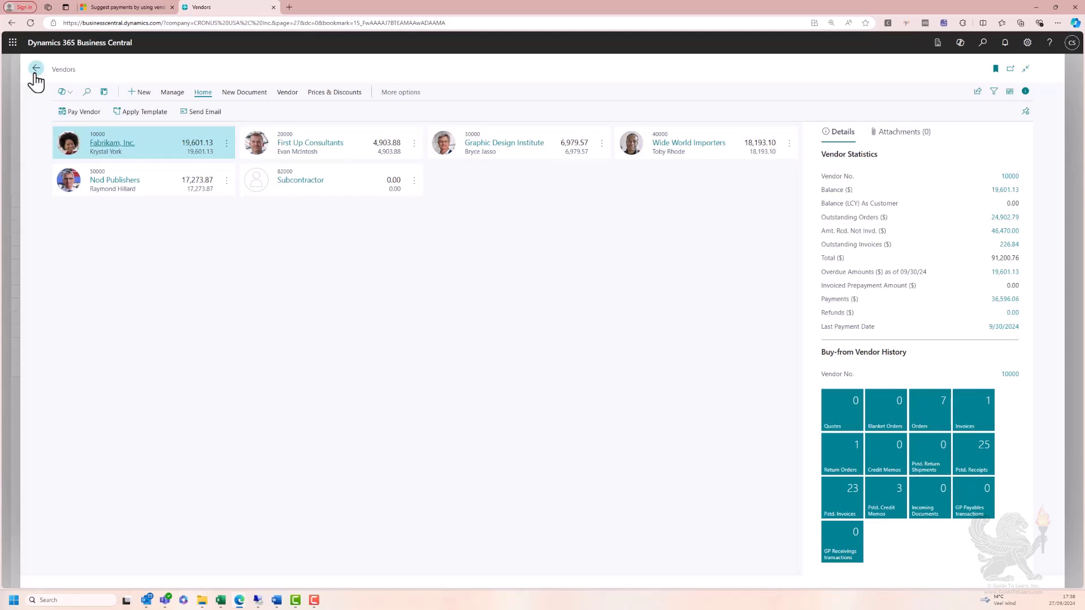
pyautogui.click(35, 69)
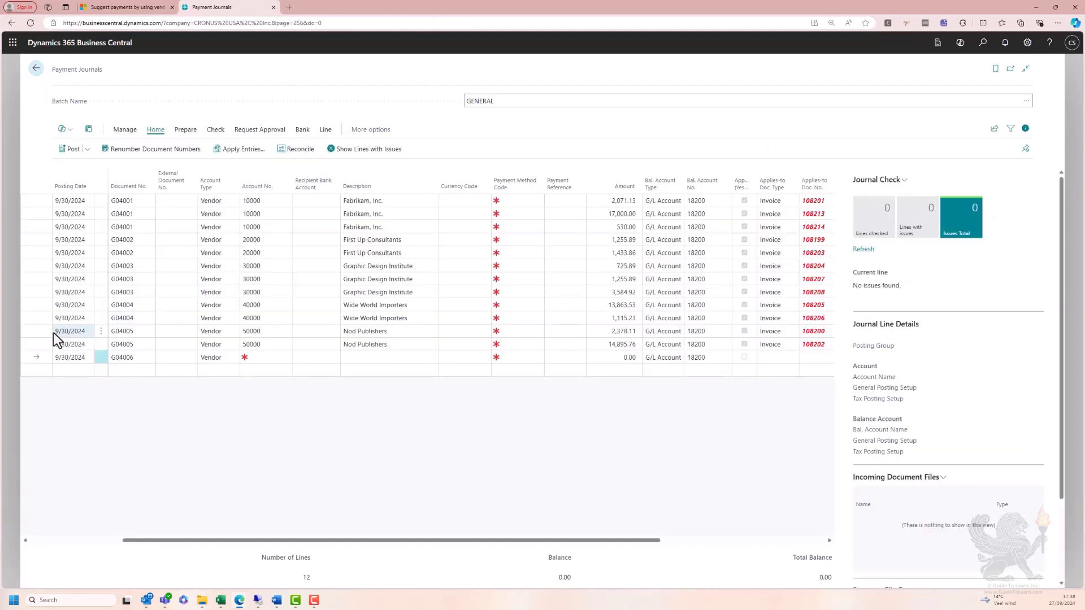
# - Select all suggested payment lines in the GENERAL batch and delete them
pyautogui.click(78, 345)
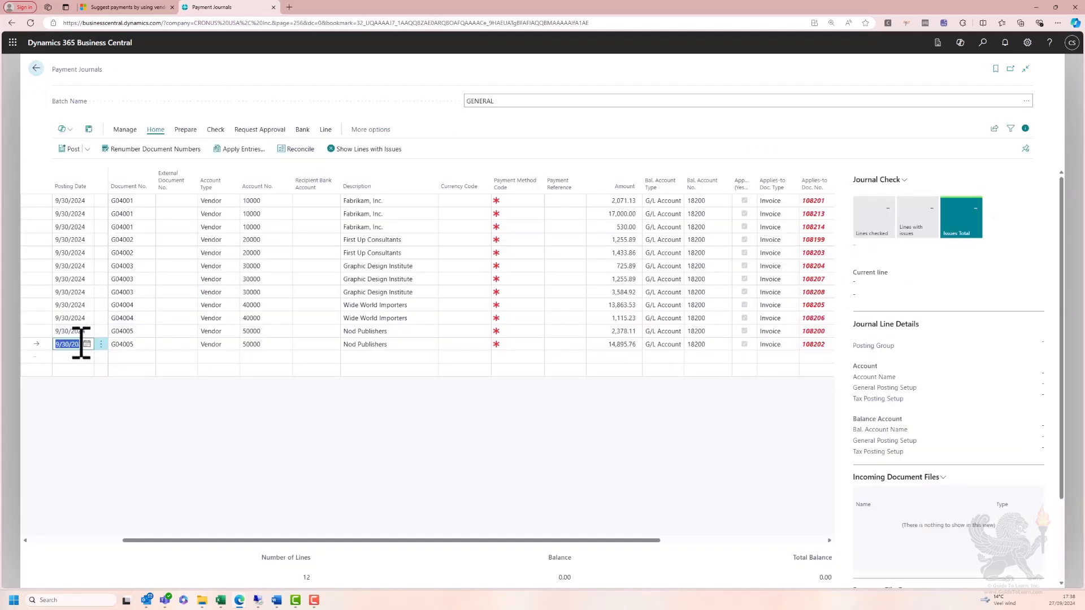
pyautogui.click(73, 203)
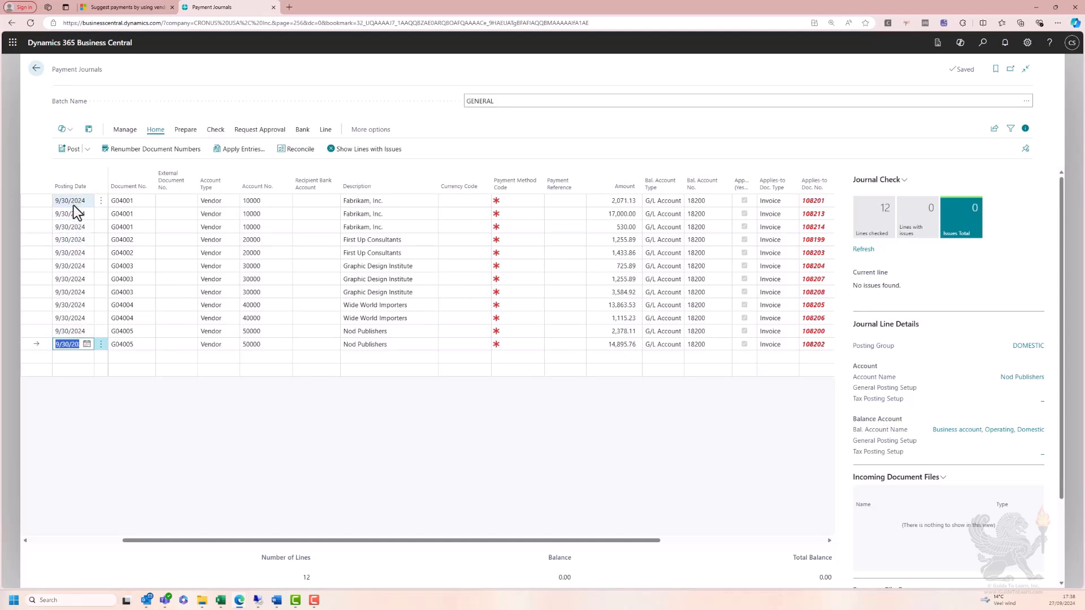
pyautogui.click(125, 129)
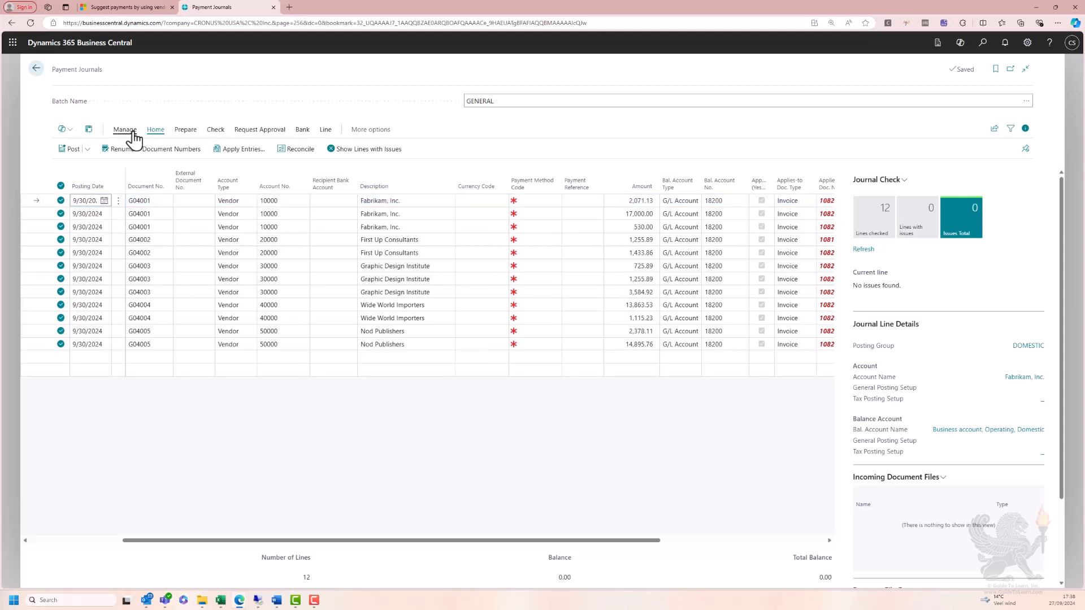
pyautogui.click(74, 151)
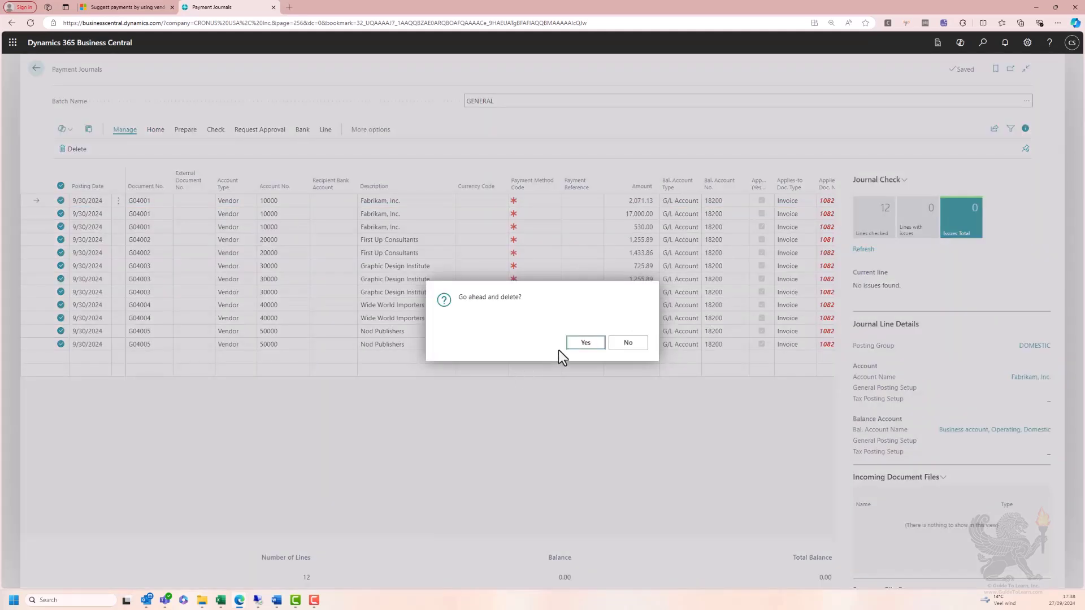
pyautogui.click(574, 346)
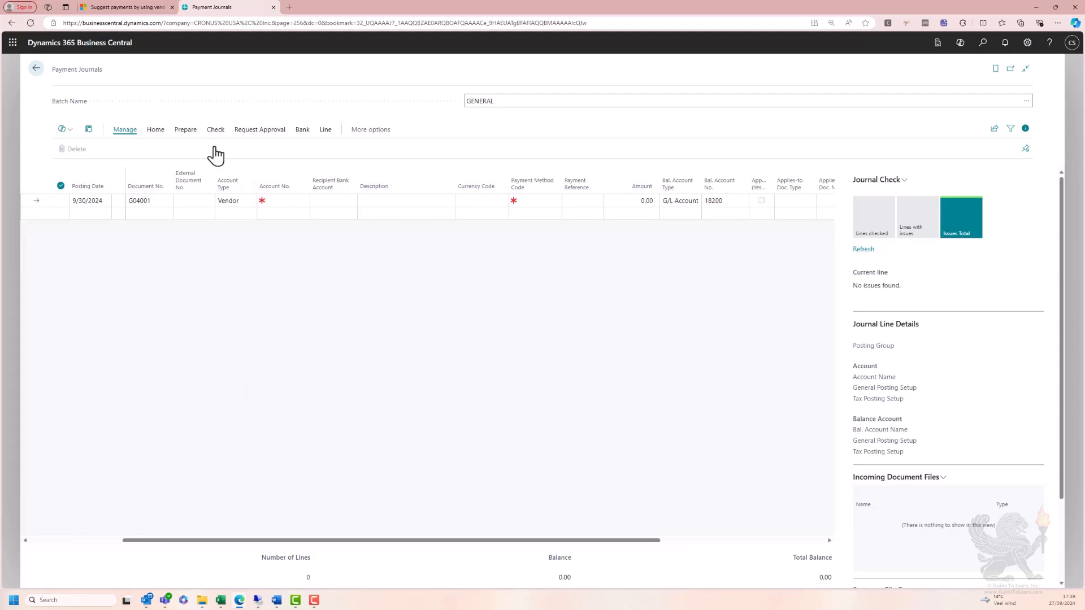
# - Start Suggest Vendor Payments for the GENERAL batch, show all its options, and set the available amount to 25,000
pyautogui.click(180, 134)
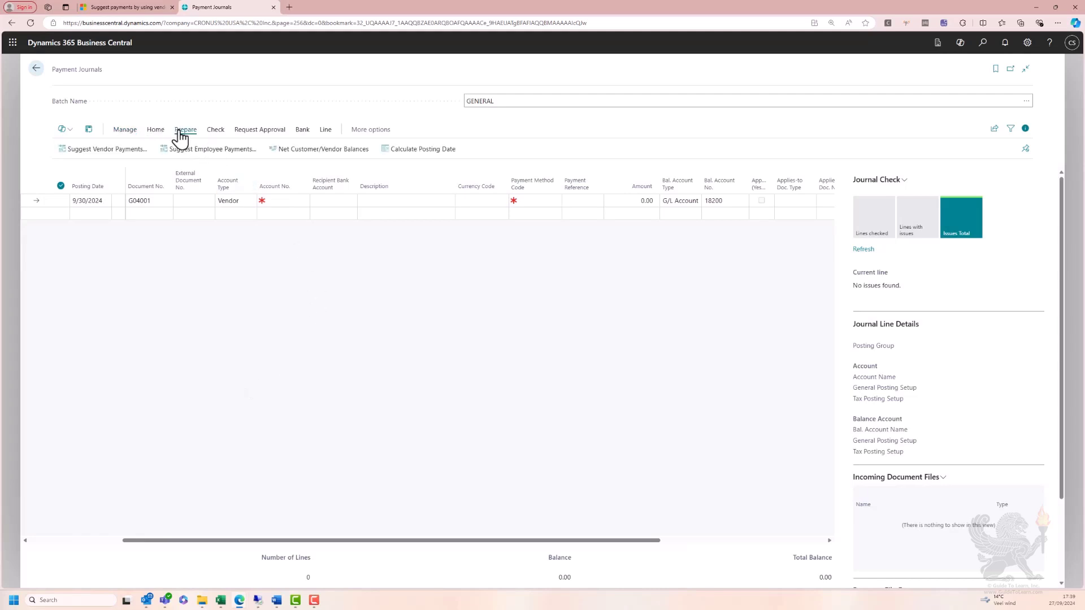
pyautogui.click(91, 153)
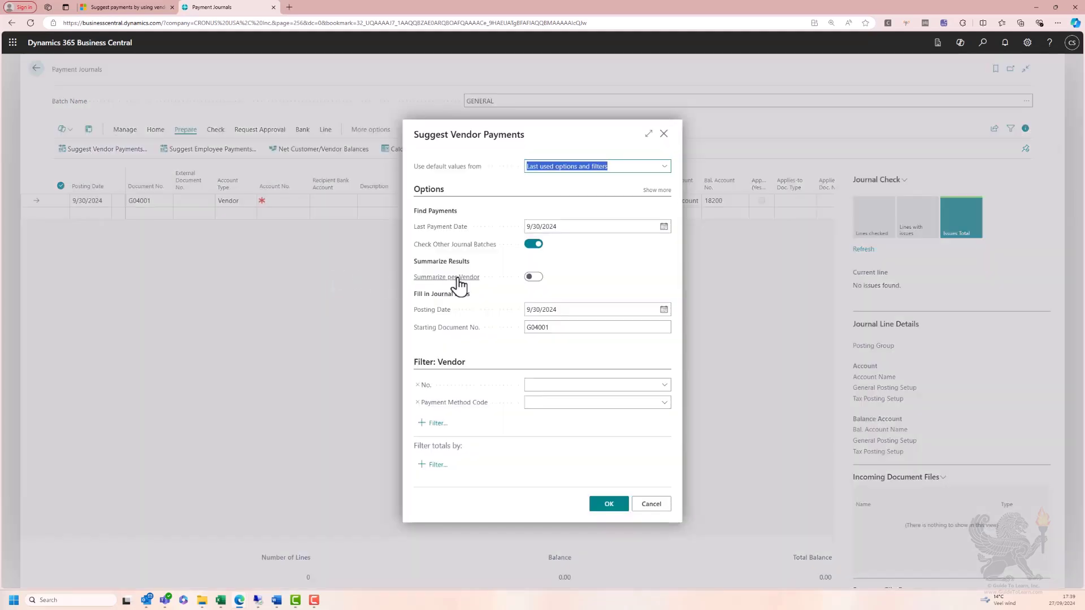
pyautogui.click(656, 192)
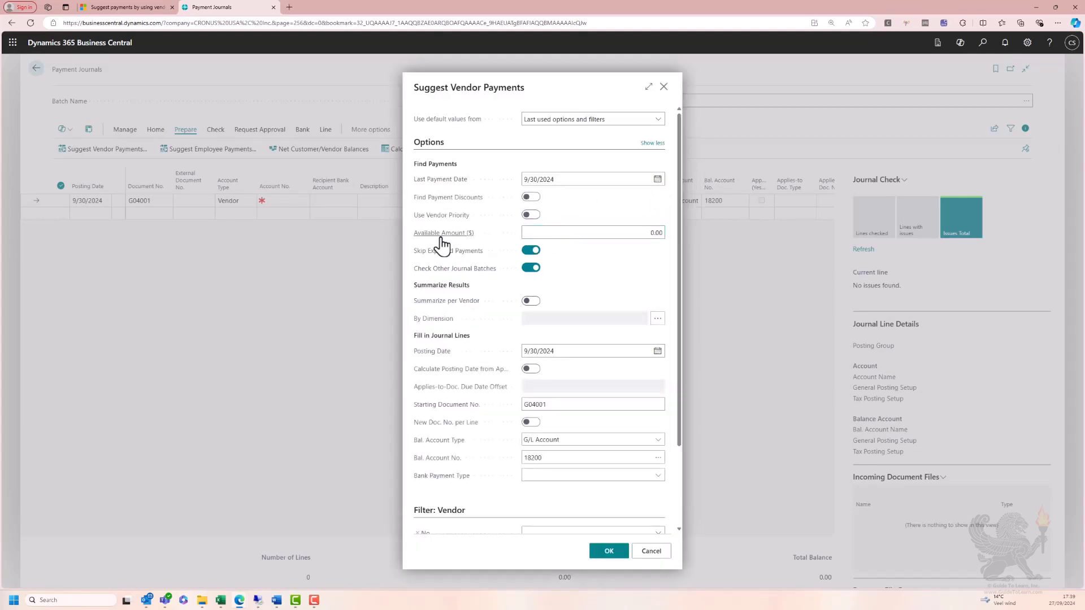
pyautogui.moveTo(434, 241)
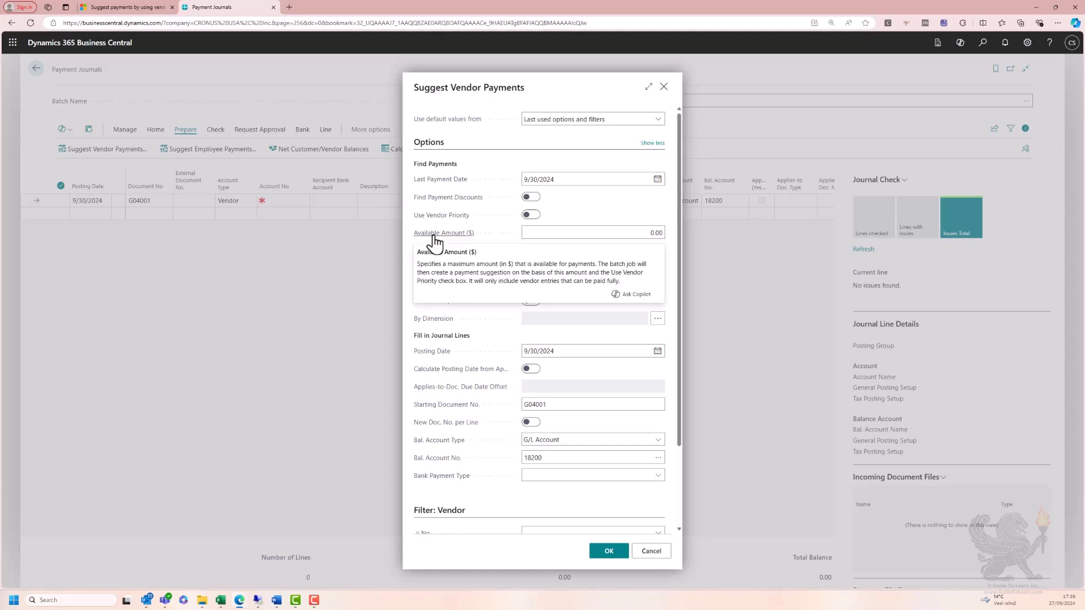
pyautogui.click(637, 233)
pyautogui.write('2')
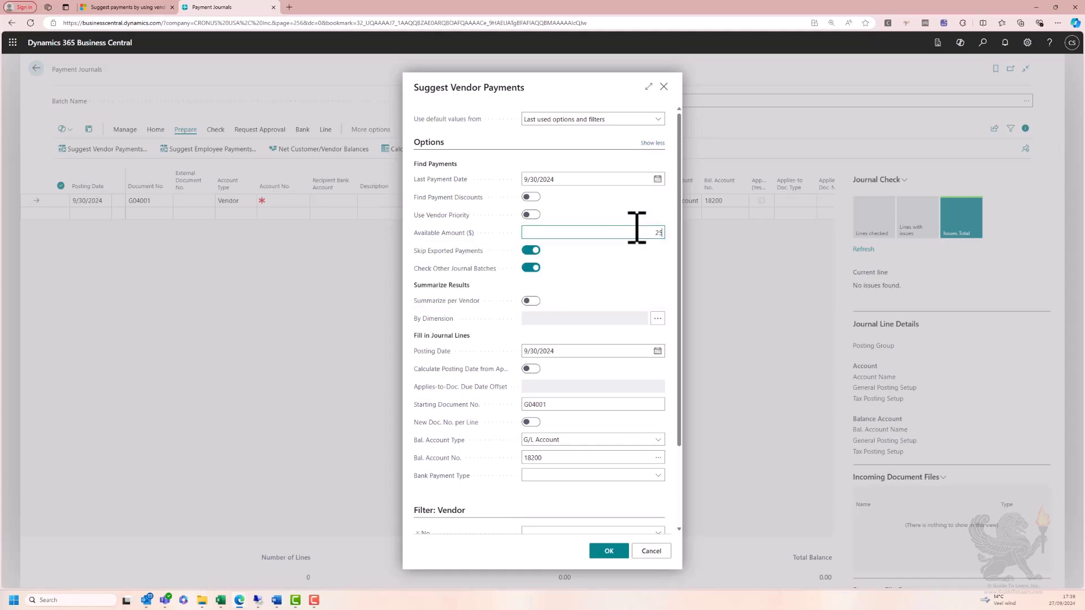
pyautogui.write('5000')
pyautogui.press('Tab')
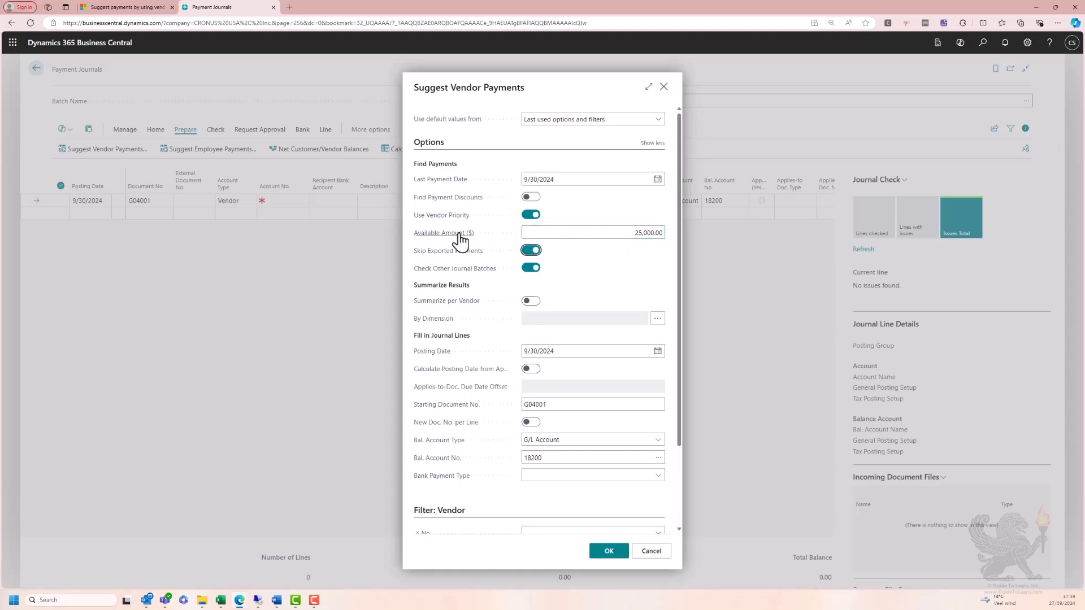
# - Run the vendor payment suggestion with Use Vendor Priority on, and look across the suggested lines to their applied invoices and due dates
pyautogui.moveTo(439, 223)
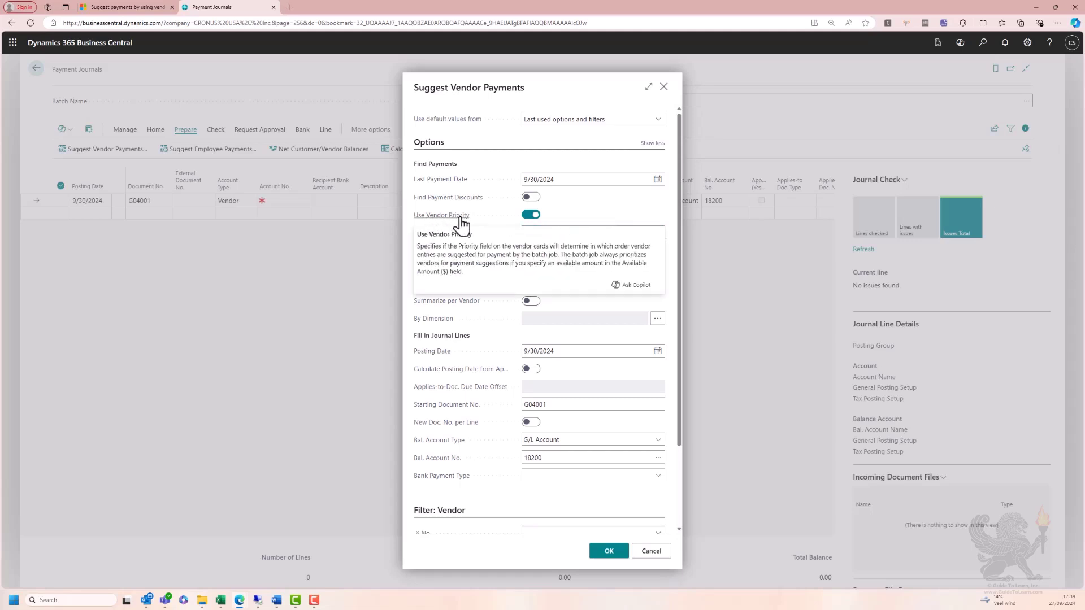
pyautogui.moveTo(444, 215); pyautogui.dragTo(462, 217)
pyautogui.click(562, 220)
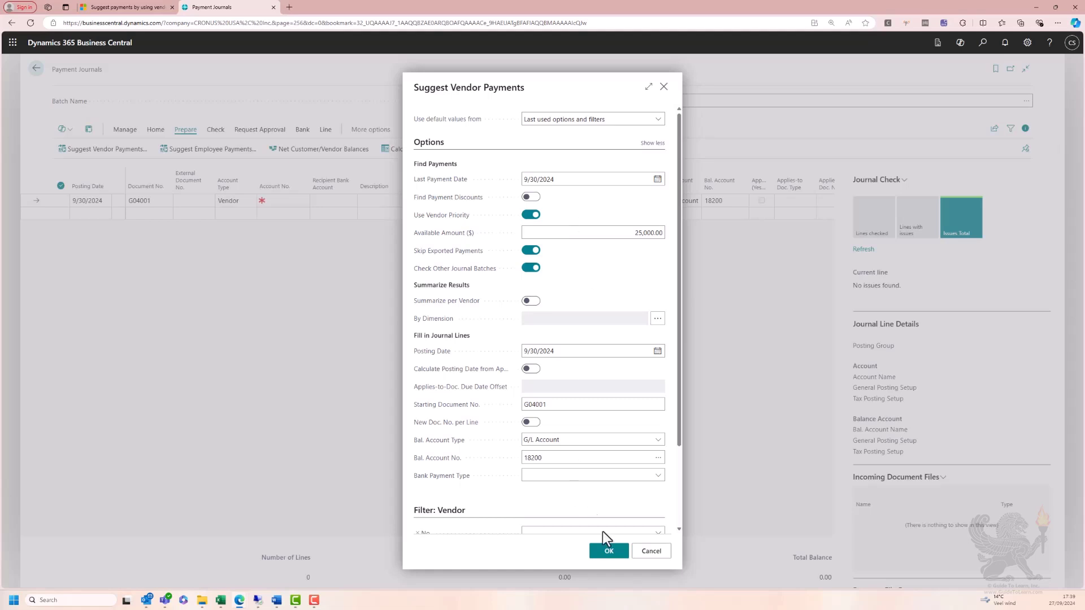
pyautogui.click(614, 556)
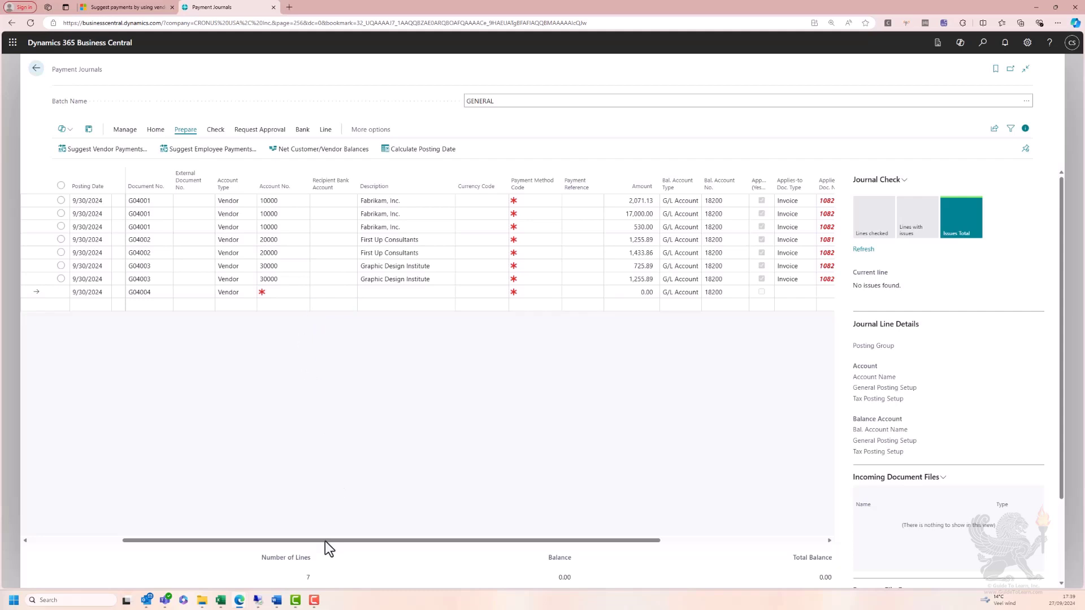
pyautogui.moveTo(324, 541); pyautogui.dragTo(368, 544)
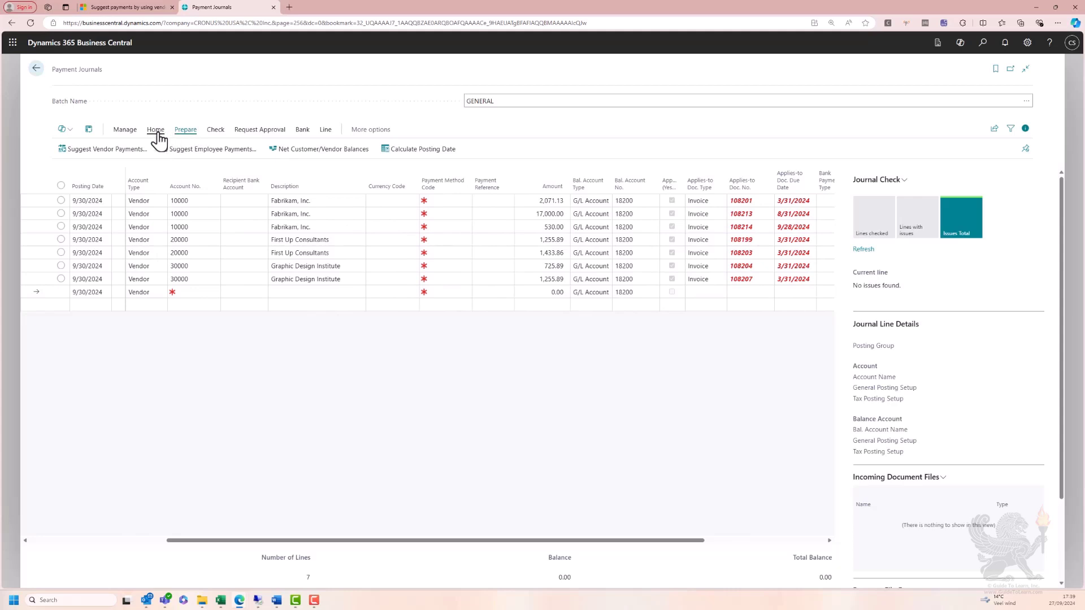
# - Preview the Payment Journal test report for the newly suggested GENERAL batch lines and enlarge it to check the total
pyautogui.click(129, 135)
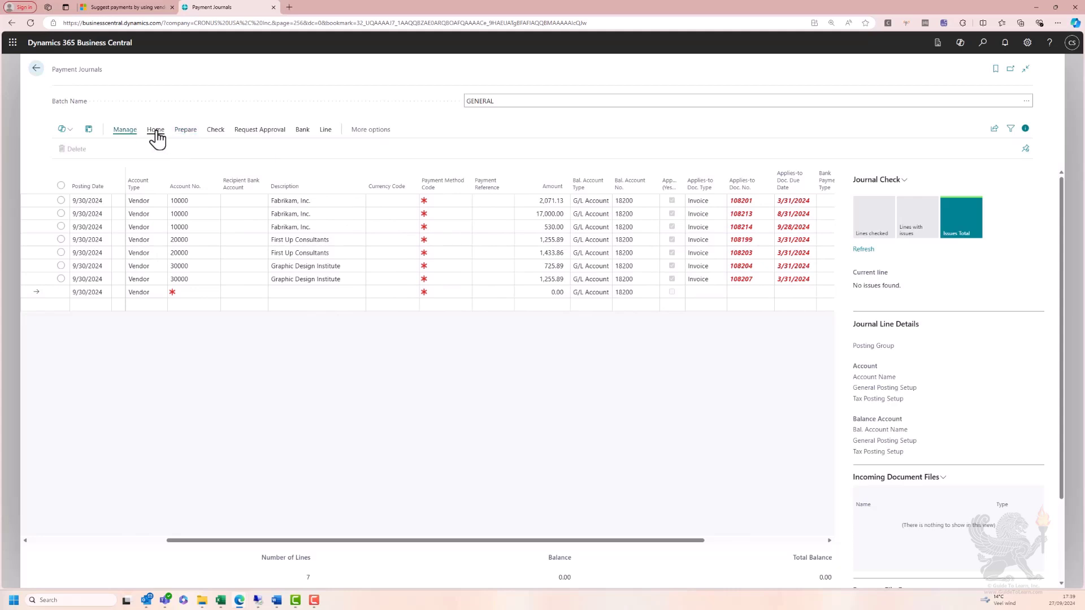
pyautogui.click(155, 131)
pyautogui.click(89, 151)
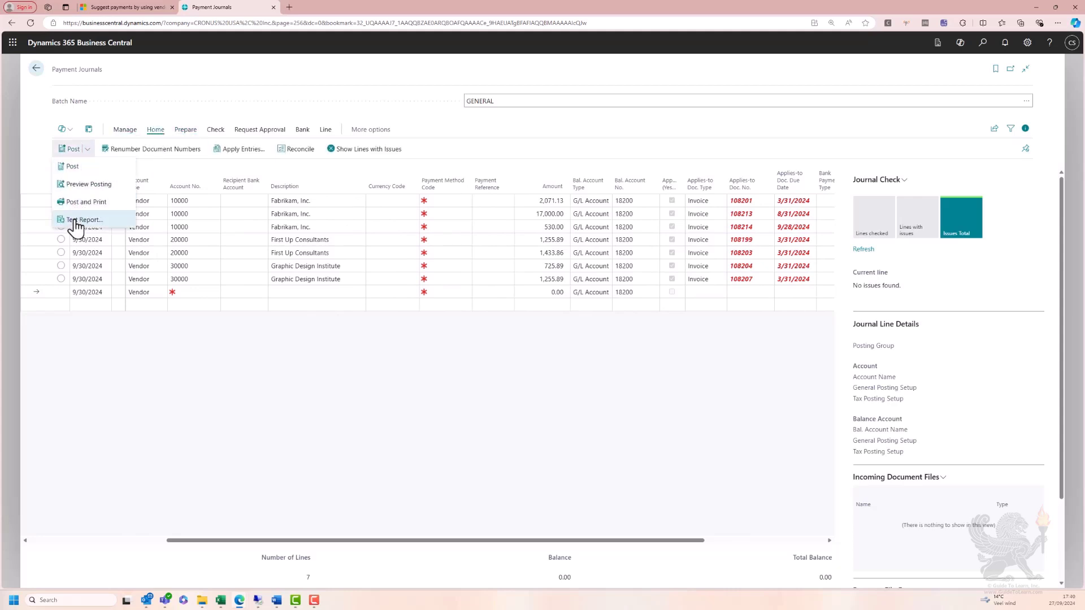
pyautogui.click(74, 226)
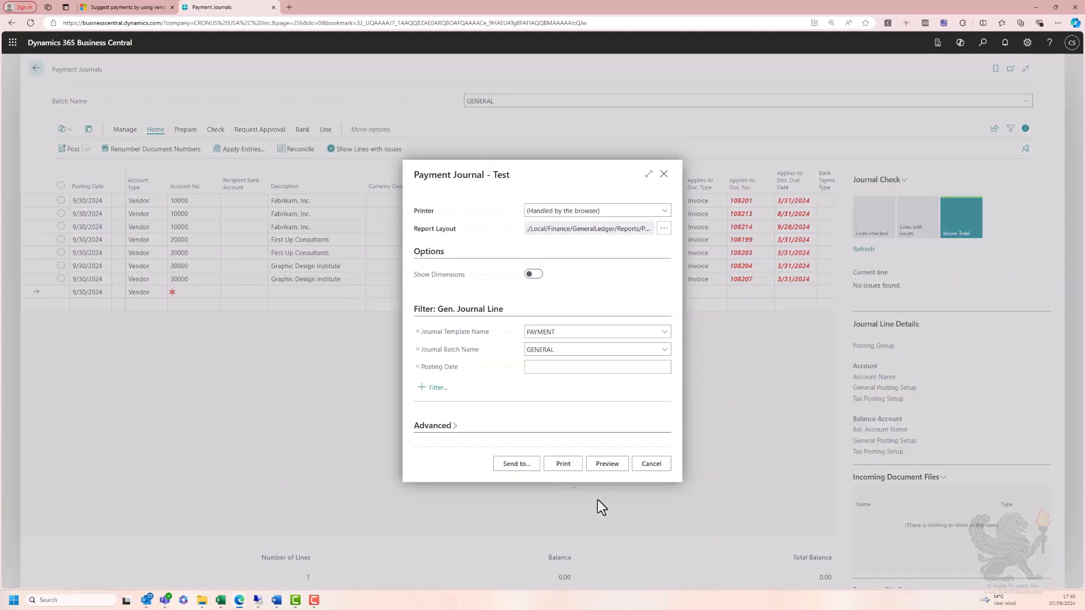
pyautogui.click(603, 469)
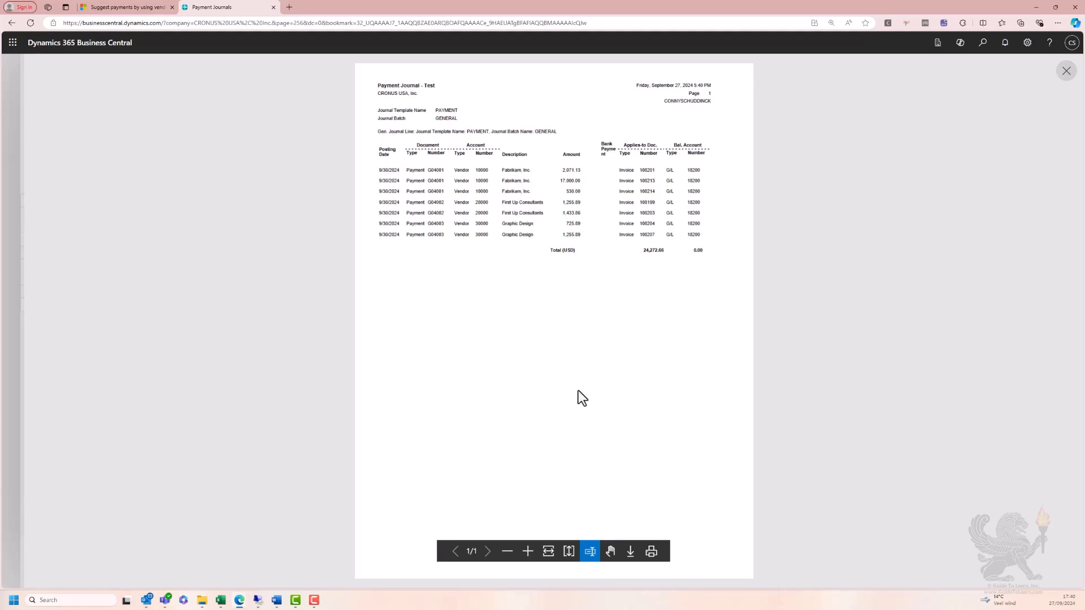
pyautogui.click(528, 551)
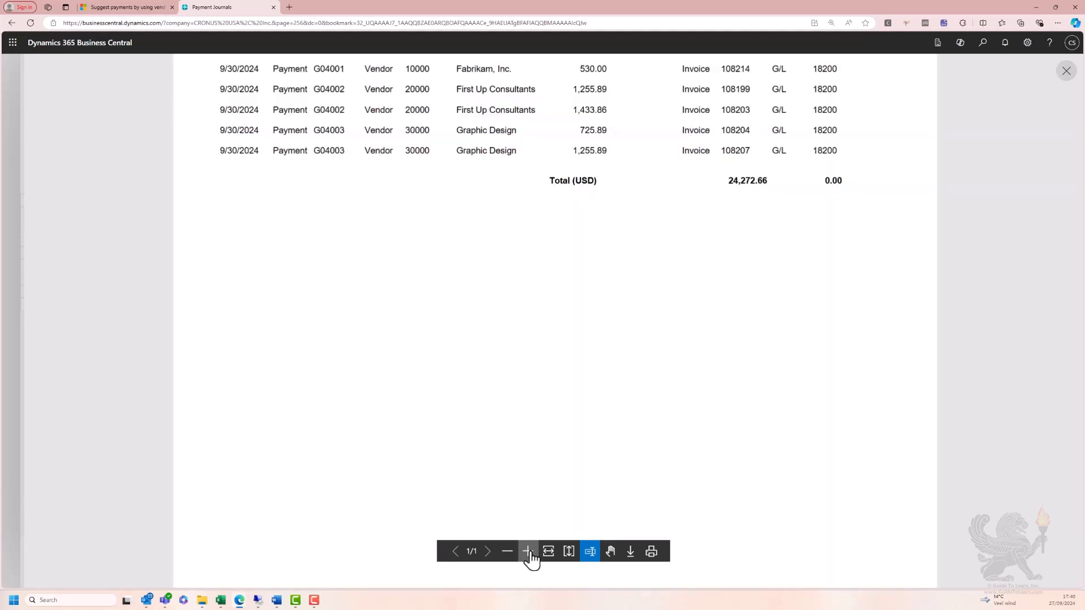